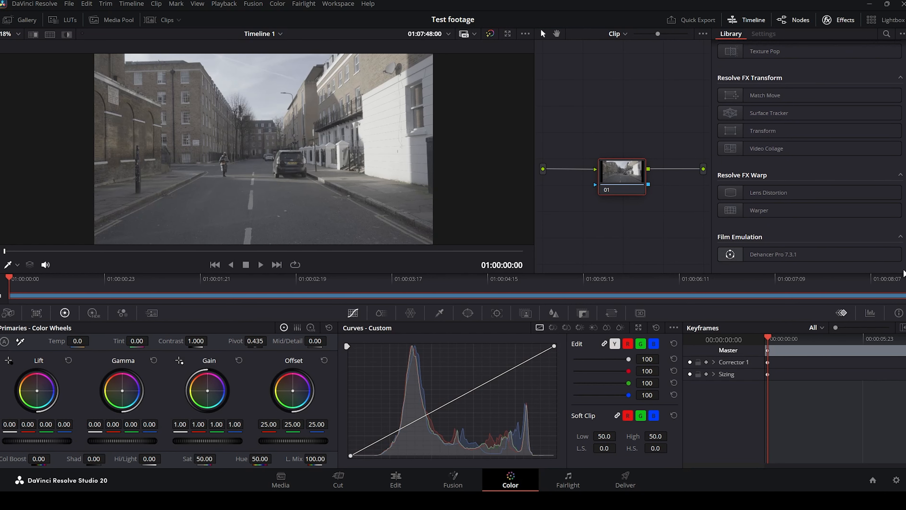
- Apply the Dehancer Pro 7.3.1 film emulation to node 01 and set its input to Sony Alpha 7 III, S-Log2 S-Gamut
{"action": "left_click_drag", "start_coordinate": [779, 255], "coordinate": [647, 191]}
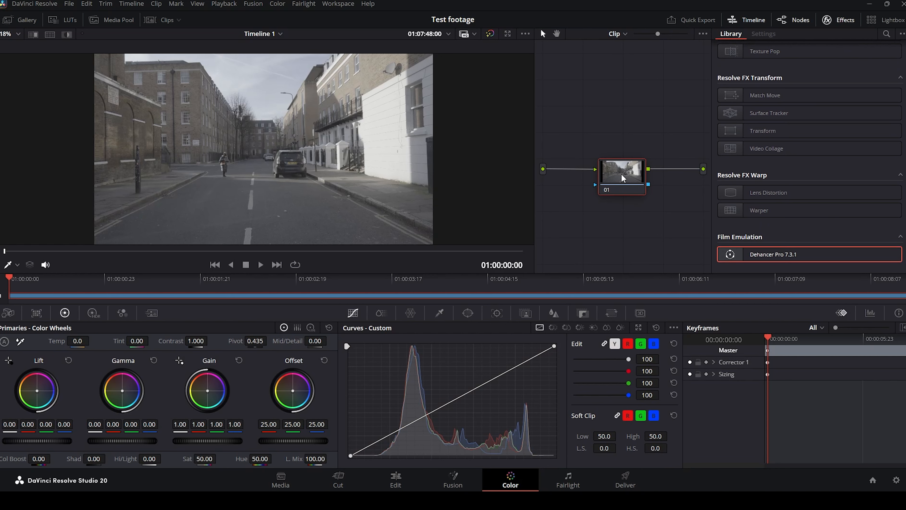
{"action": "left_click_drag", "start_coordinate": [621, 173], "coordinate": [621, 174]}
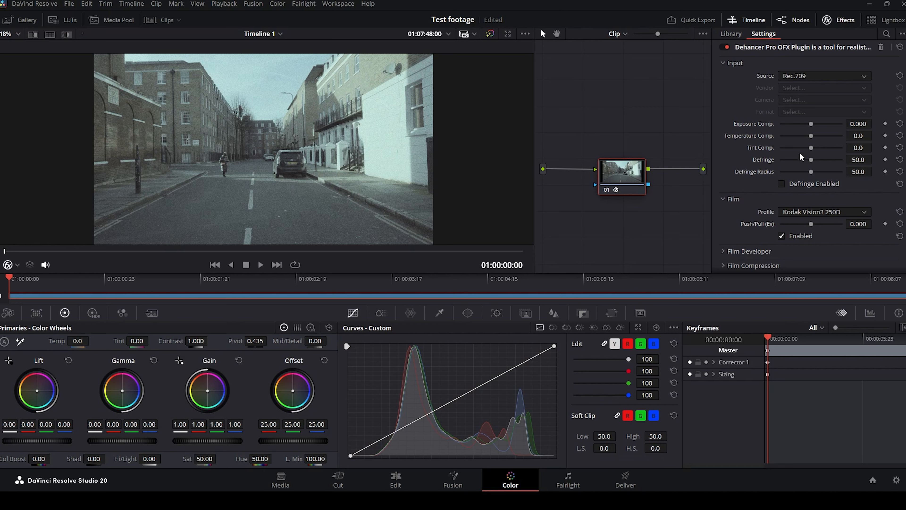
{"action": "left_click", "coordinate": [798, 160]}
{"action": "left_click", "coordinate": [798, 184]}
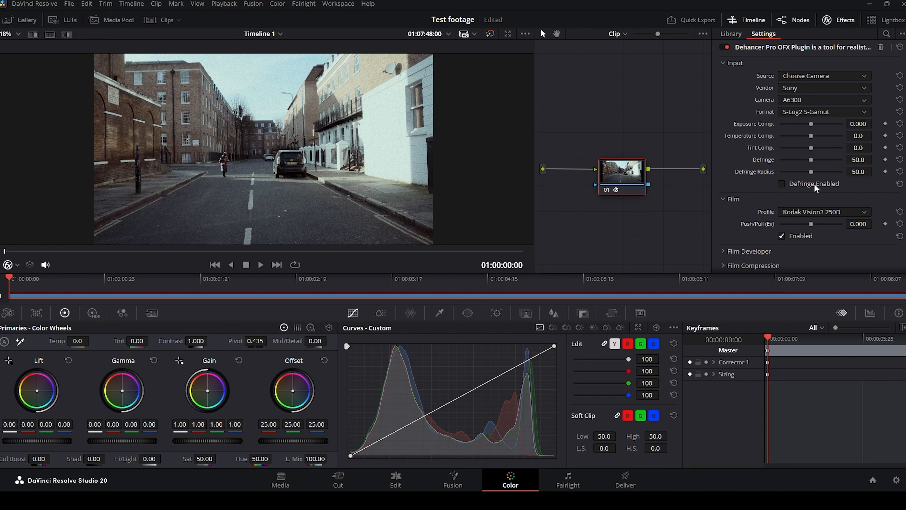
{"action": "left_click", "coordinate": [807, 117]}
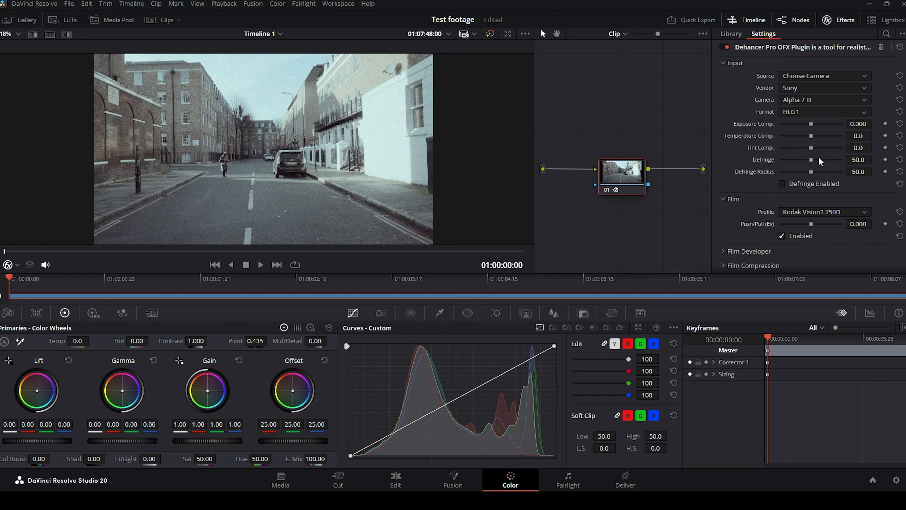
{"action": "key", "text": "ctrl+z"}
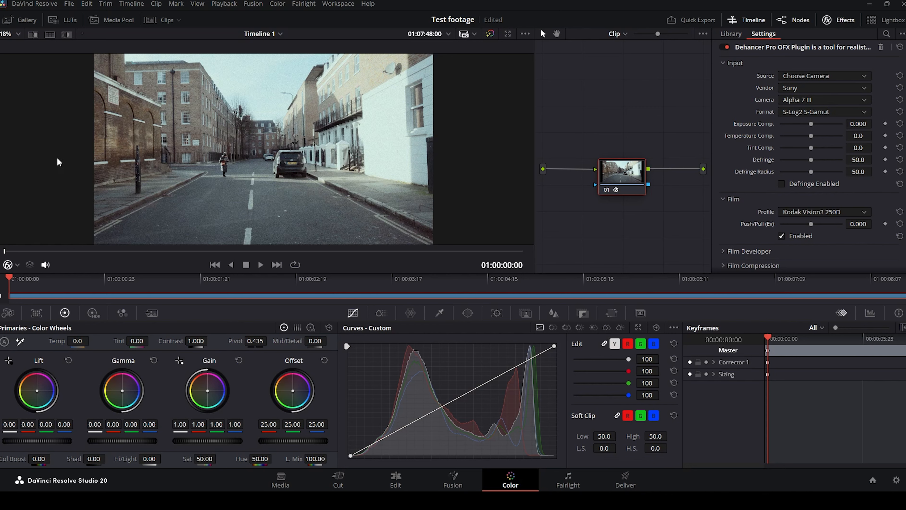
- Compare the shot with the Film effect off and on, and set the film profile to Kodak Color Plus 200
{"action": "scroll", "coordinate": [902, 90], "scroll_direction": "down", "scroll_amount": 2}
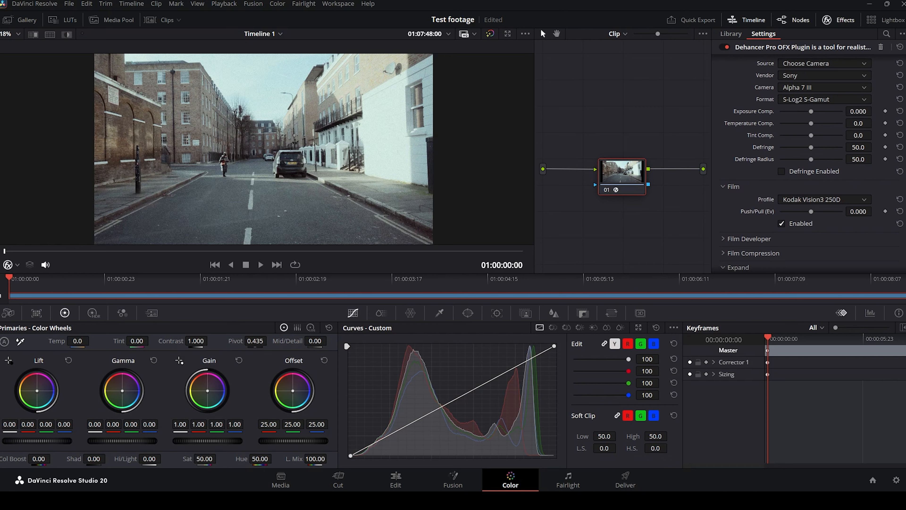
{"action": "scroll", "coordinate": [904, 89], "scroll_direction": "up", "scroll_amount": 2}
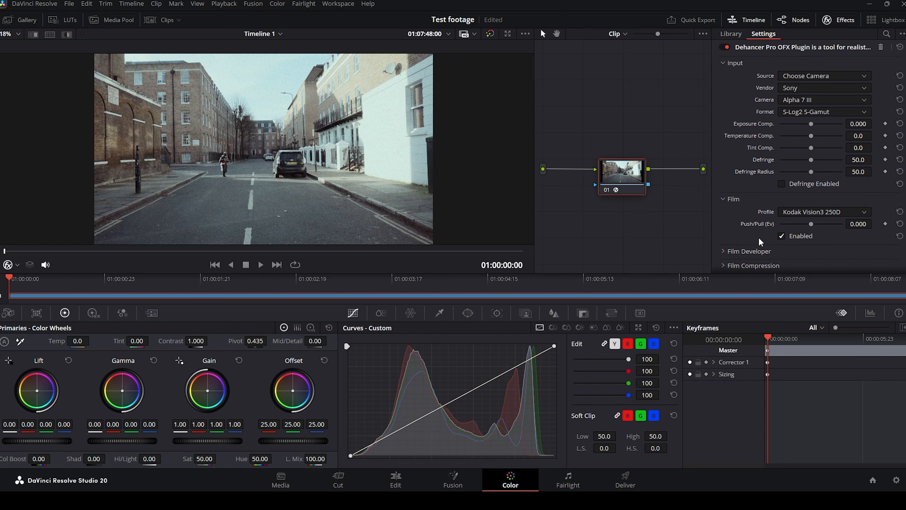
{"action": "left_click", "coordinate": [781, 236]}
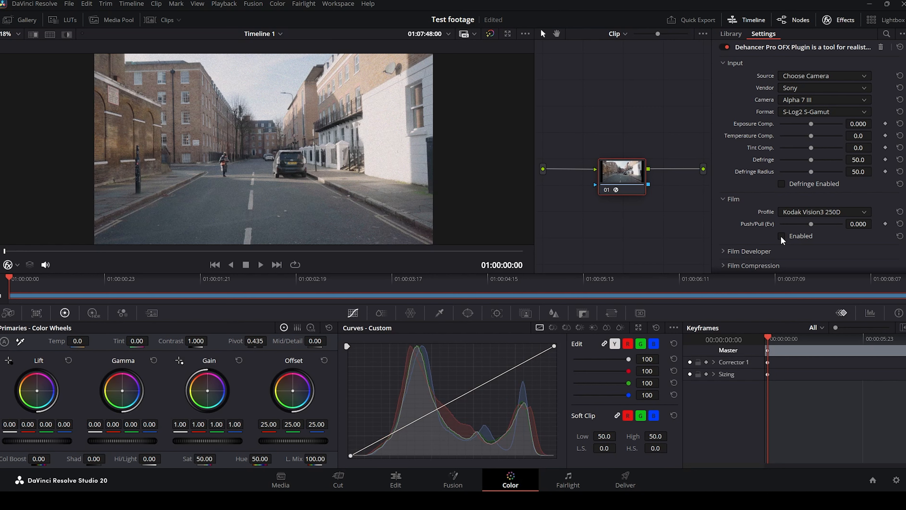
{"action": "left_click", "coordinate": [781, 236]}
{"action": "left_click", "coordinate": [781, 236]}
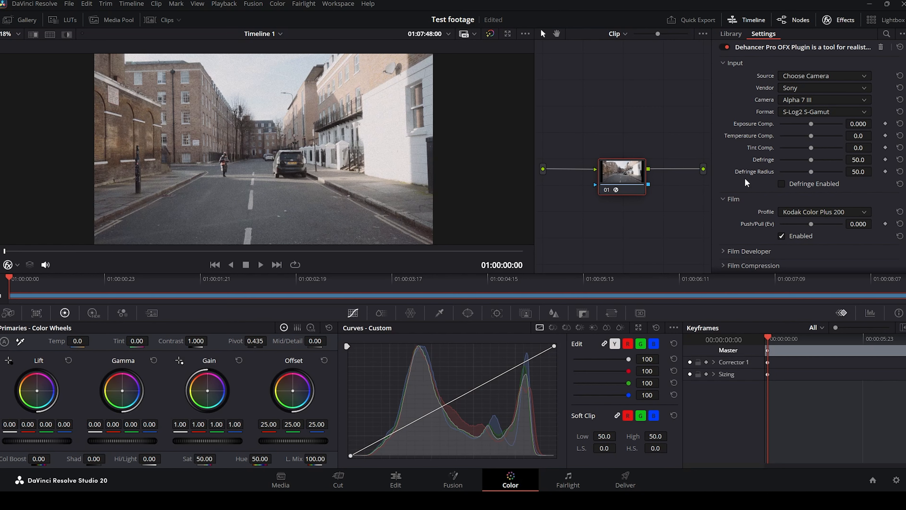
- Try an exposure compensation of -0.163 on the input and reset it to 0
{"action": "left_click_drag", "start_coordinate": [811, 124], "coordinate": [809, 124]}
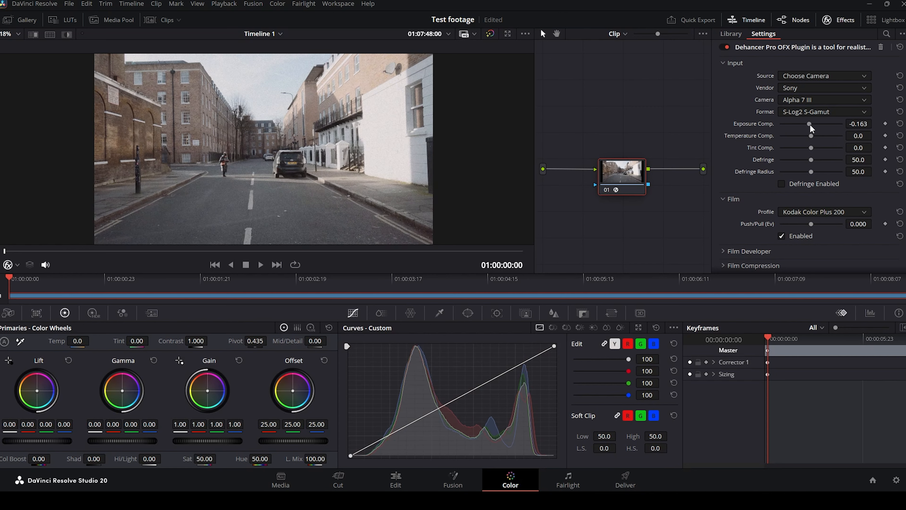
{"action": "double_click", "coordinate": [810, 124]}
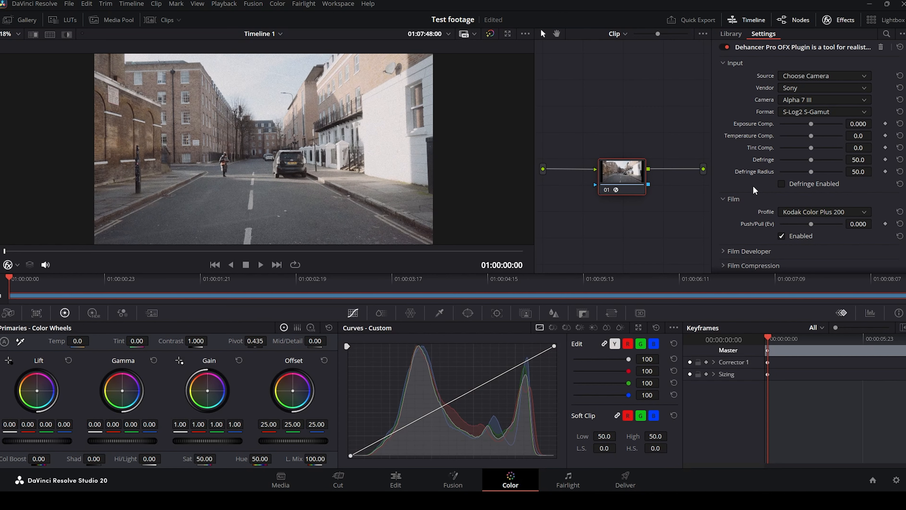
- Set the Film Developer's contrast boost to 28.7, gamma correction to 8.1 and color boost to 62.8
{"action": "scroll", "coordinate": [752, 186], "scroll_direction": "down", "scroll_amount": 1}
{"action": "scroll", "coordinate": [753, 185], "scroll_direction": "down", "scroll_amount": 1}
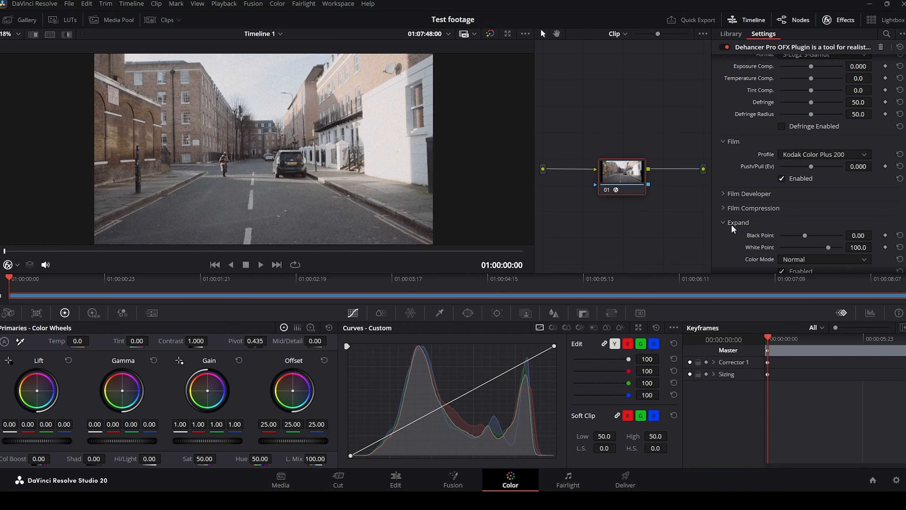
{"action": "left_click", "coordinate": [723, 224]}
{"action": "left_click", "coordinate": [723, 193]}
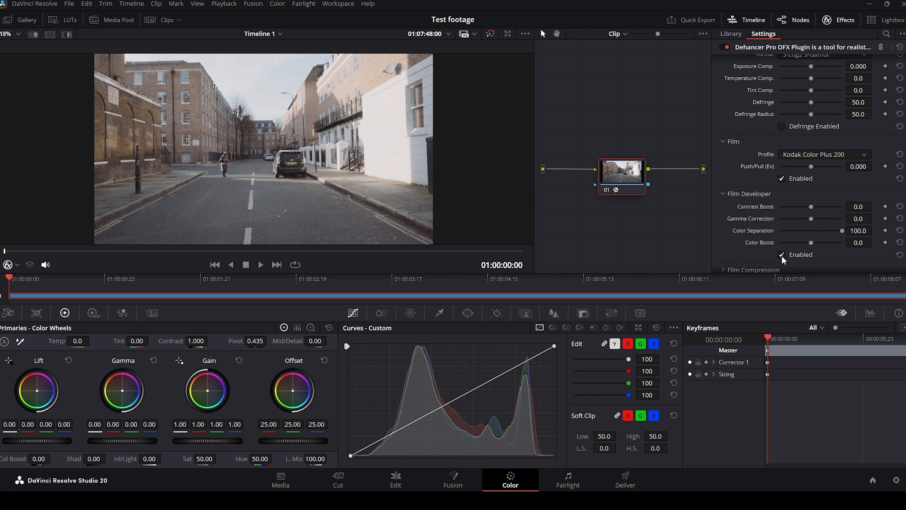
{"action": "left_click_drag", "start_coordinate": [809, 204], "coordinate": [820, 206]}
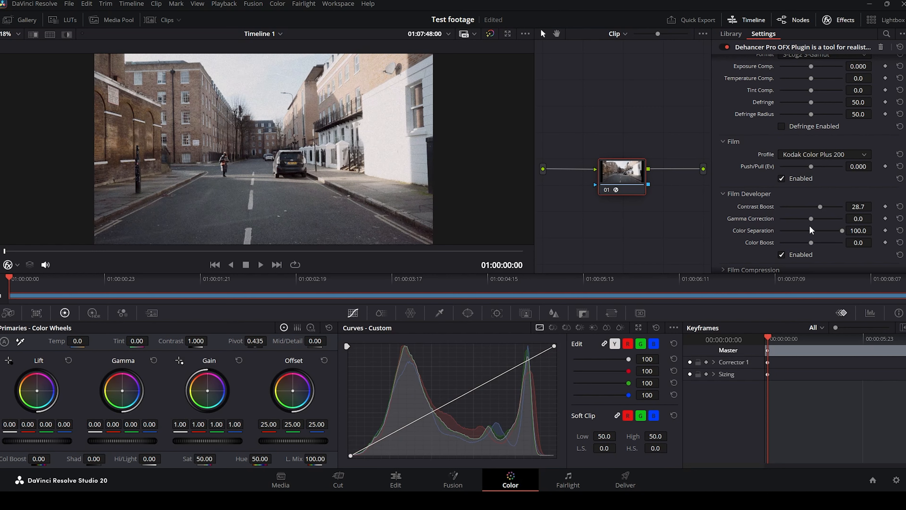
{"action": "left_click_drag", "start_coordinate": [810, 219], "coordinate": [830, 244]}
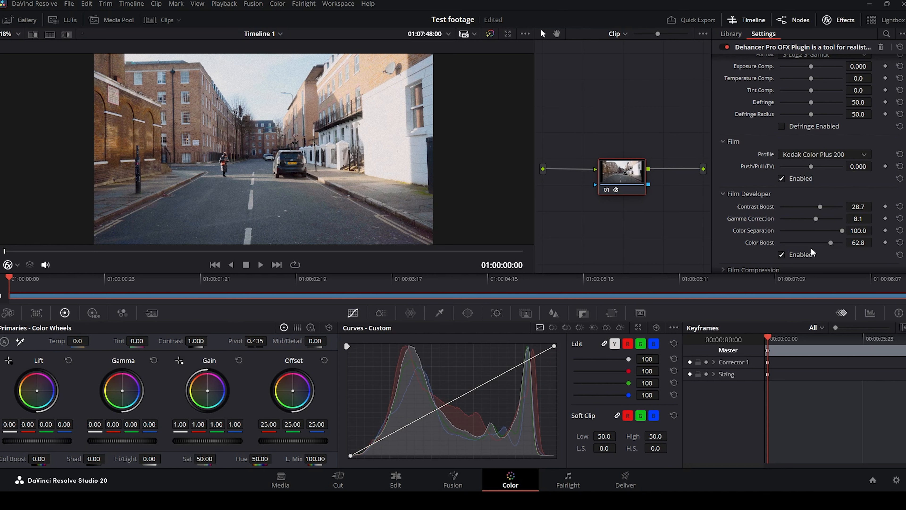
- Compare the shot with the Film Developer off and on, at the clip's start and around 01:00:03:06, leaving it enabled
{"action": "left_click", "coordinate": [781, 254]}
{"action": "left_click", "coordinate": [781, 254]}
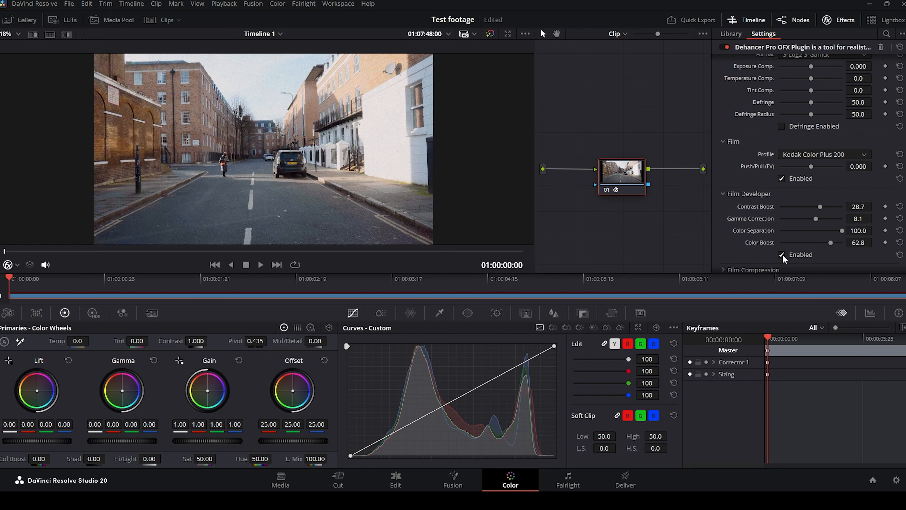
{"action": "left_click", "coordinate": [781, 254]}
{"action": "left_click", "coordinate": [781, 254]}
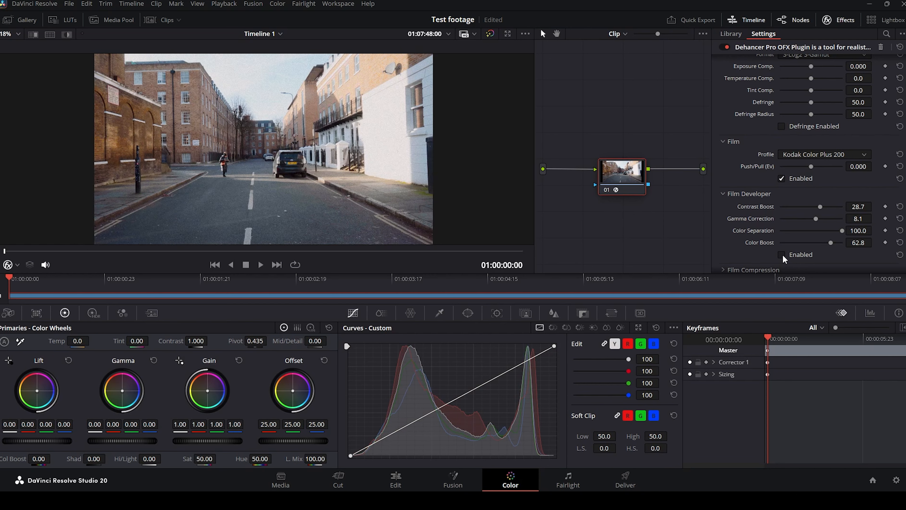
{"action": "left_click", "coordinate": [782, 254]}
{"action": "left_click_drag", "start_coordinate": [9, 252], "coordinate": [200, 247]}
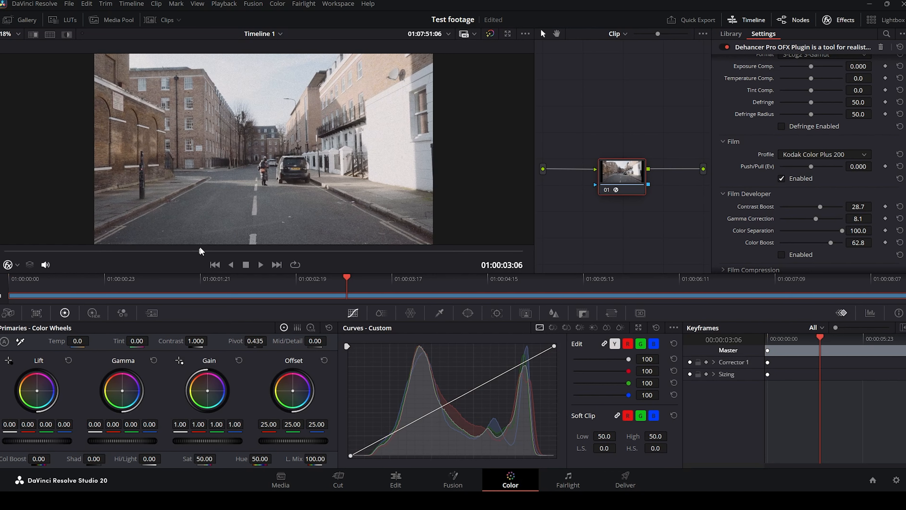
{"action": "left_click", "coordinate": [787, 255]}
{"action": "left_click_drag", "start_coordinate": [213, 252], "coordinate": [11, 254]}
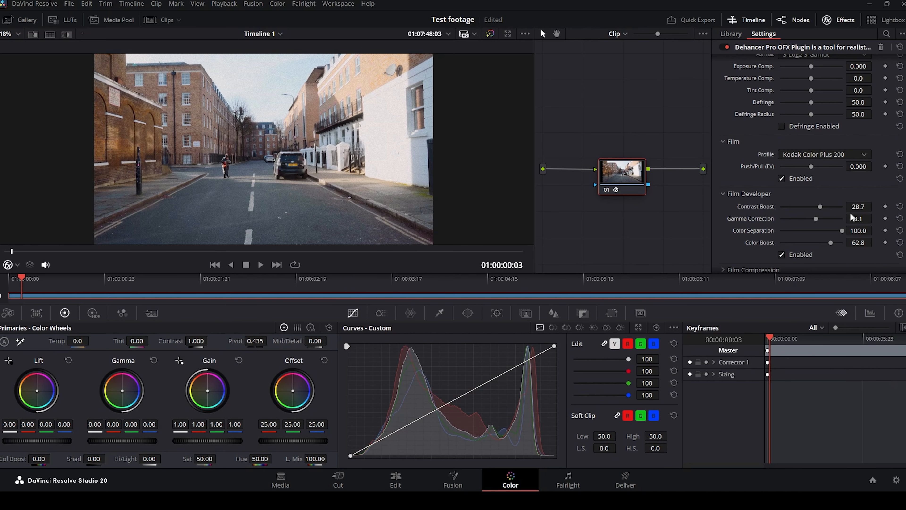
- Configure Film Compression with impact 57.4, white point 82.0, tonal range 52.7 and color density 74.4
{"action": "left_click", "coordinate": [749, 193]}
{"action": "left_click", "coordinate": [733, 142]}
{"action": "left_click", "coordinate": [753, 170]}
{"action": "scroll", "coordinate": [811, 178], "scroll_direction": "down", "scroll_amount": 1}
{"action": "left_click_drag", "start_coordinate": [821, 155], "coordinate": [810, 180]}
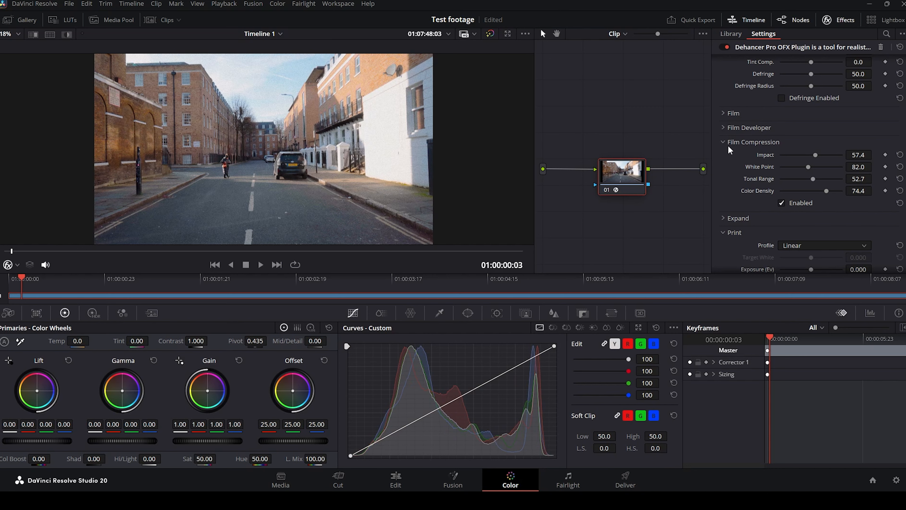
- Set the Expand black point to 5.19 and its white point to about 92.8
{"action": "left_click", "coordinate": [730, 142]}
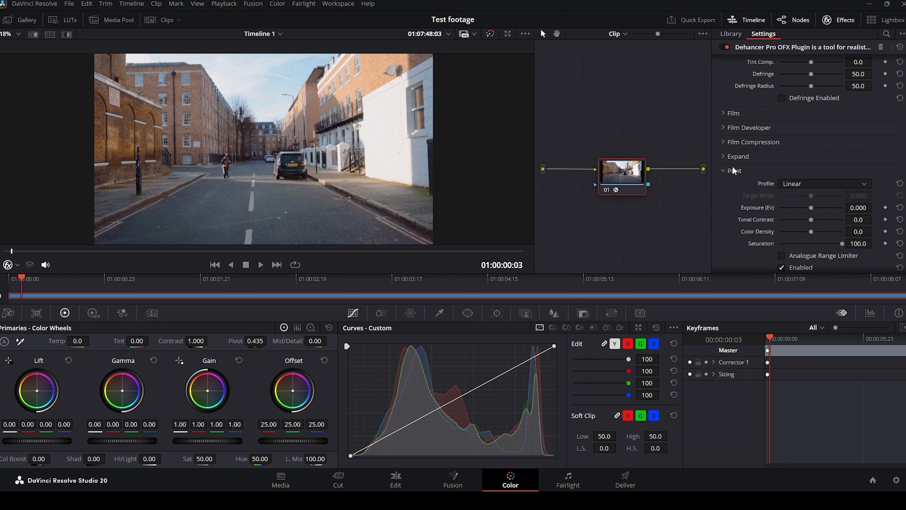
{"action": "left_click", "coordinate": [733, 168]}
{"action": "left_click", "coordinate": [733, 156]}
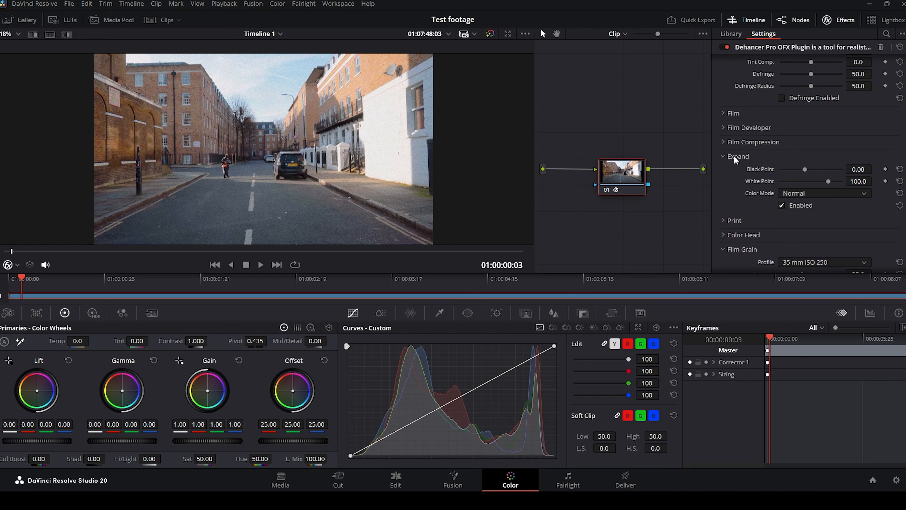
{"action": "left_click_drag", "start_coordinate": [806, 168], "coordinate": [824, 181]}
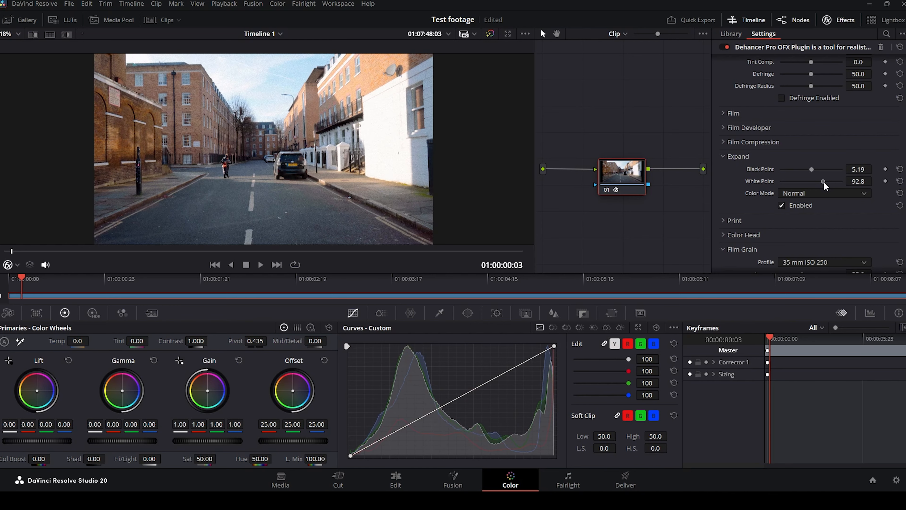
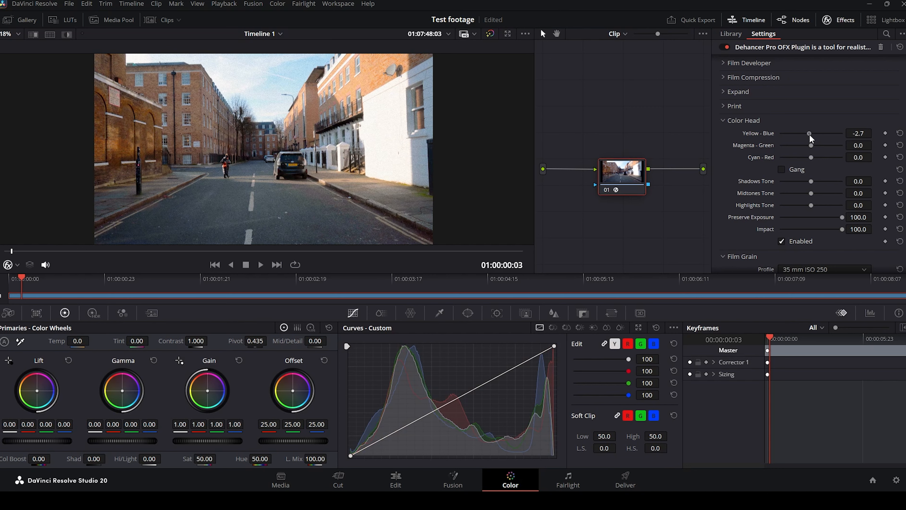
- Set Color Head to yellow-blue 4.3, magenta-green 1.9 and cyan-red about -0.4, and adjust the shadows and midtones tones
{"action": "left_click_drag", "start_coordinate": [810, 135], "coordinate": [811, 157]}
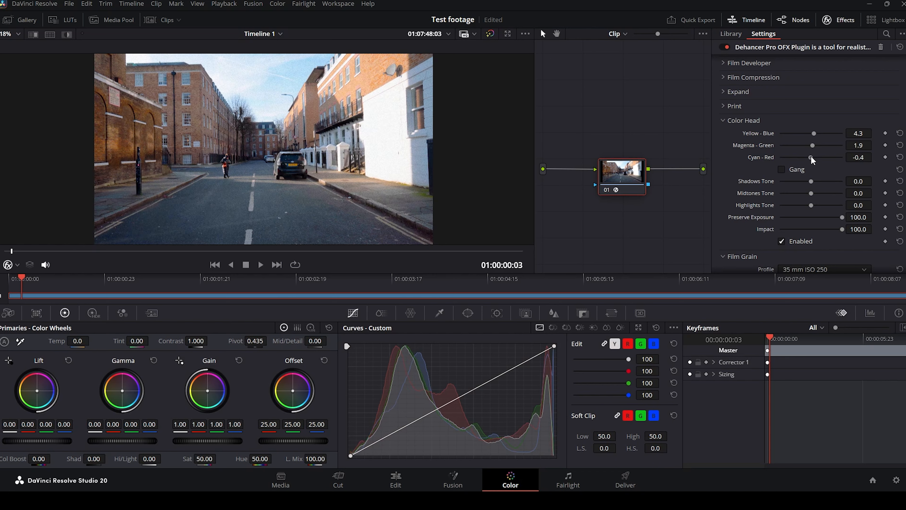
{"action": "left_click", "coordinate": [780, 243]}
{"action": "left_click", "coordinate": [781, 242]}
{"action": "left_click_drag", "start_coordinate": [811, 181], "coordinate": [817, 199]}
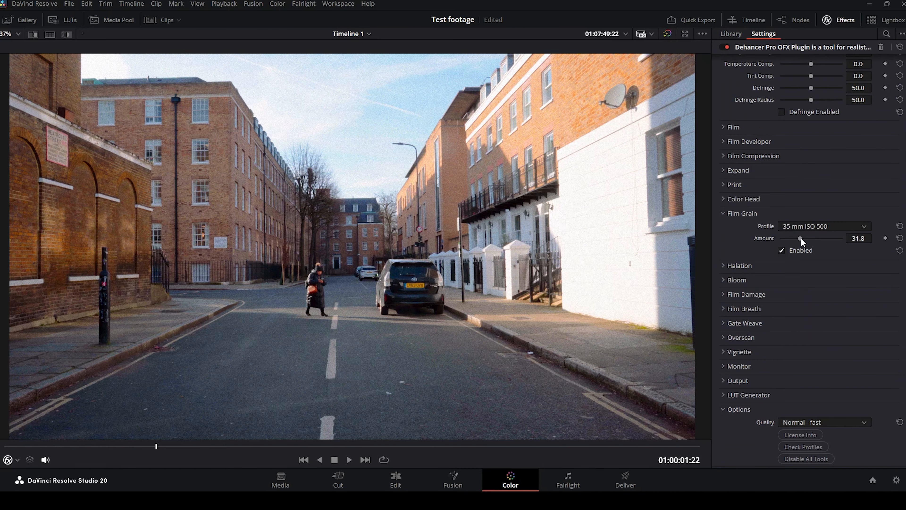
- Set the Film Grain profile to 8 mm ISO 500 with an amount of 17.1
{"action": "left_click_drag", "start_coordinate": [800, 237], "coordinate": [798, 239]}
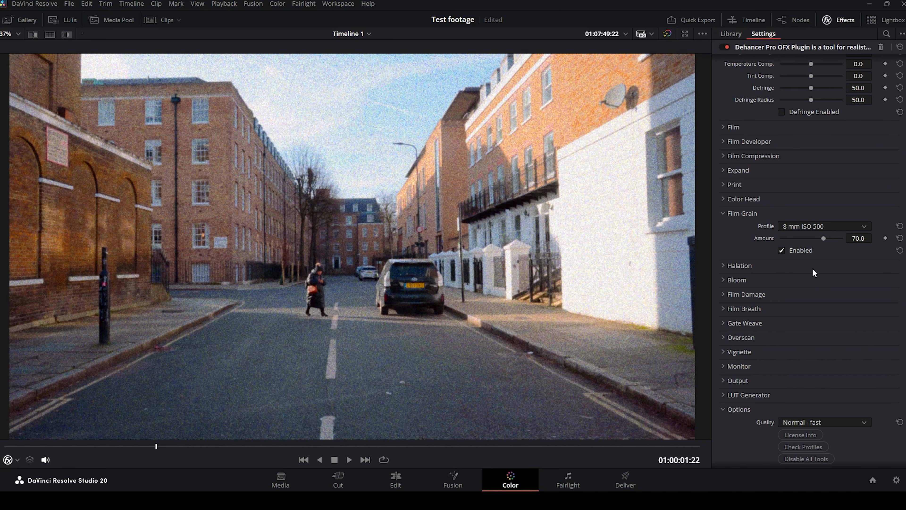
{"action": "left_click_drag", "start_coordinate": [819, 238], "coordinate": [791, 238]}
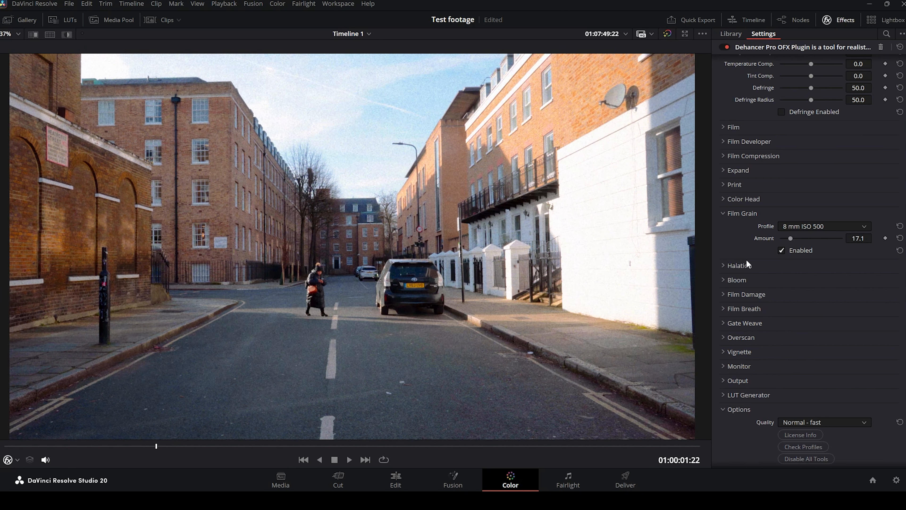
{"action": "left_click", "coordinate": [739, 213]}
- Enable Halation and raise its amplify value to about 78.3
{"action": "left_click", "coordinate": [740, 266]}
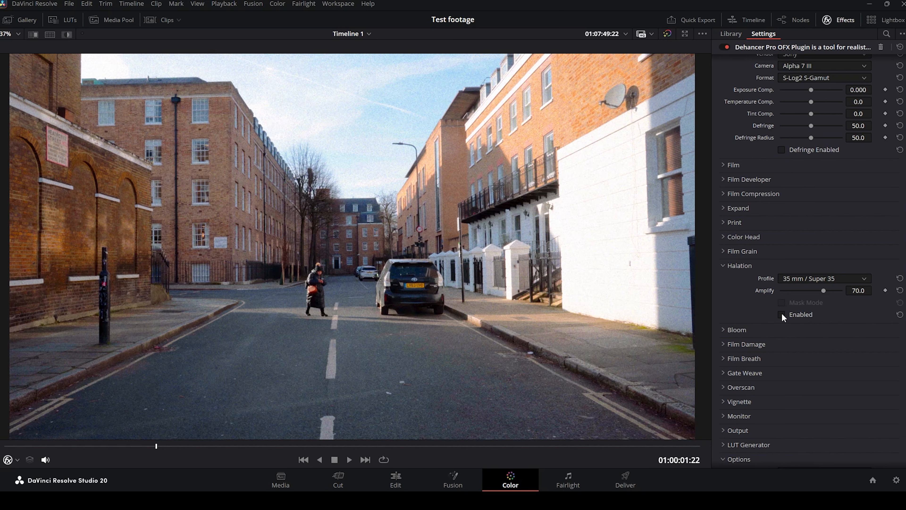
{"action": "left_click", "coordinate": [781, 314]}
{"action": "left_click", "coordinate": [827, 362]}
{"action": "left_click_drag", "start_coordinate": [824, 290], "coordinate": [830, 290]}
- Compare the shot with Halation off and on
{"action": "left_click", "coordinate": [781, 315]}
{"action": "left_click", "coordinate": [780, 315]}
{"action": "left_click", "coordinate": [781, 315]}
{"action": "left_click", "coordinate": [780, 315]}
{"action": "left_click", "coordinate": [780, 315]}
{"action": "left_click", "coordinate": [781, 315]}
{"action": "key", "text": "ctrl+z"}
- Inspect the halation effect in mask mode, return to the normal image and set Halation's amplify to 84.5
{"action": "left_click", "coordinate": [782, 302]}
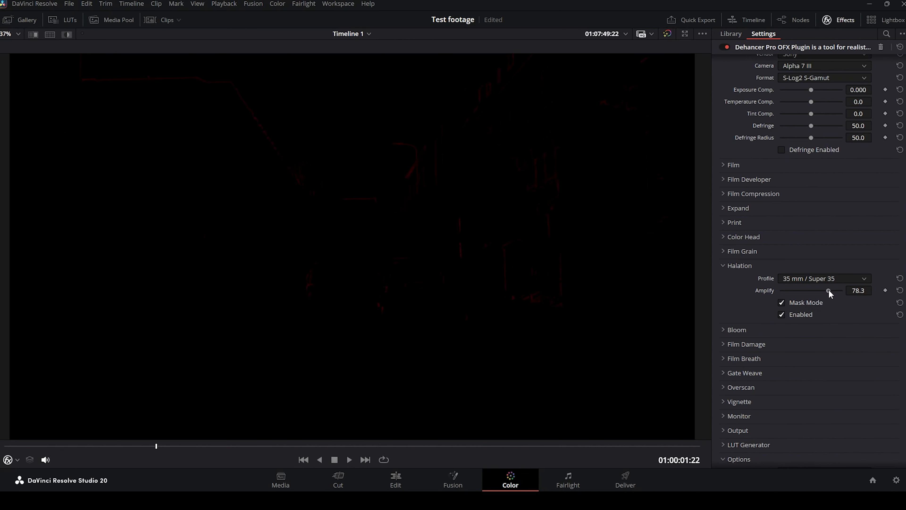
{"action": "left_click", "coordinate": [782, 303]}
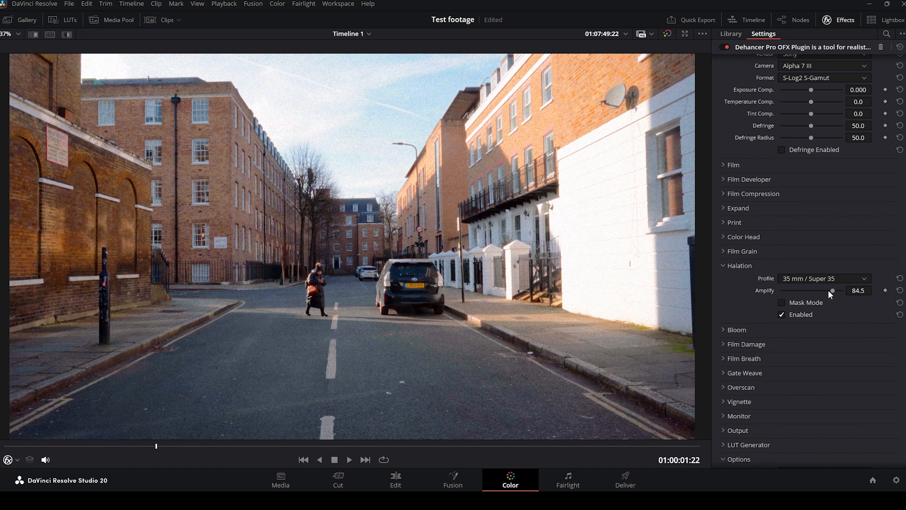
{"action": "left_click", "coordinate": [745, 266]}
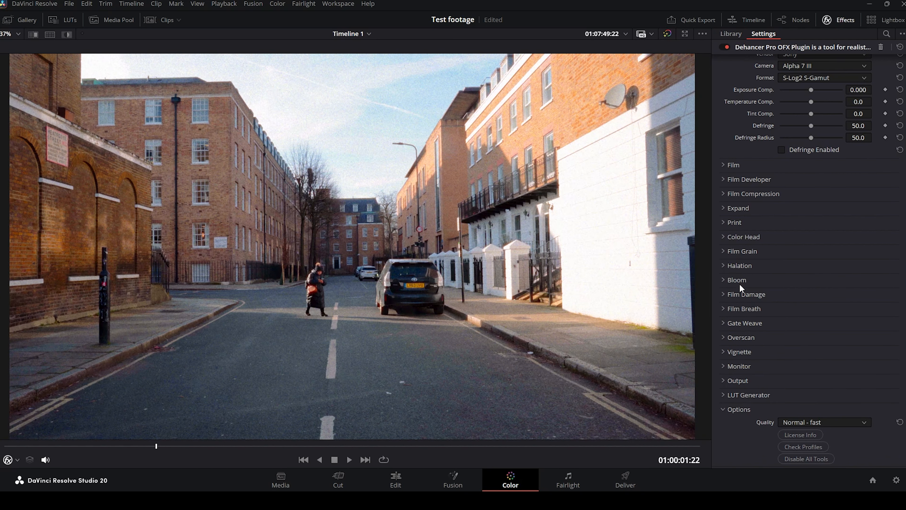
- Enable Bloom and compare the shot with it off and on
{"action": "left_click", "coordinate": [738, 283]}
{"action": "left_click", "coordinate": [781, 328]}
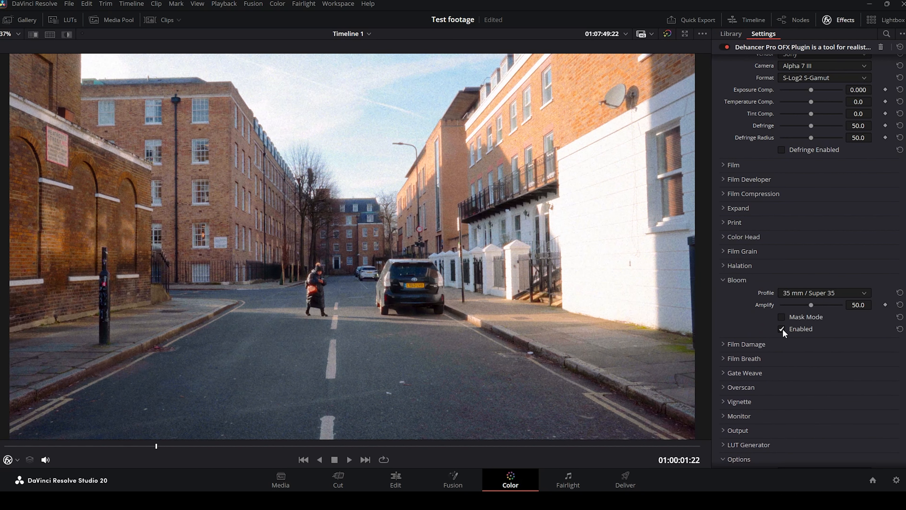
{"action": "left_click", "coordinate": [781, 329]}
{"action": "left_click", "coordinate": [782, 328]}
{"action": "left_click", "coordinate": [782, 329]}
{"action": "left_click", "coordinate": [782, 328]}
- Set the Bloom profile to 65 mm / 70 mm with amplify at 53.5, and check its mask
{"action": "left_click_drag", "start_coordinate": [811, 304], "coordinate": [794, 305]}
{"action": "left_click", "coordinate": [807, 292]}
{"action": "left_click", "coordinate": [838, 346]}
{"action": "left_click_drag", "start_coordinate": [803, 306], "coordinate": [821, 309]}
{"action": "left_click", "coordinate": [781, 316]}
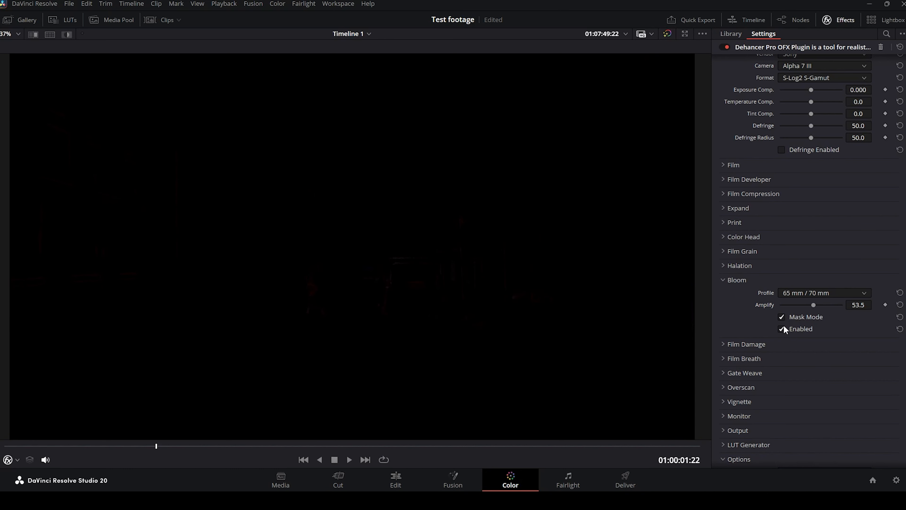
{"action": "left_click", "coordinate": [786, 316]}
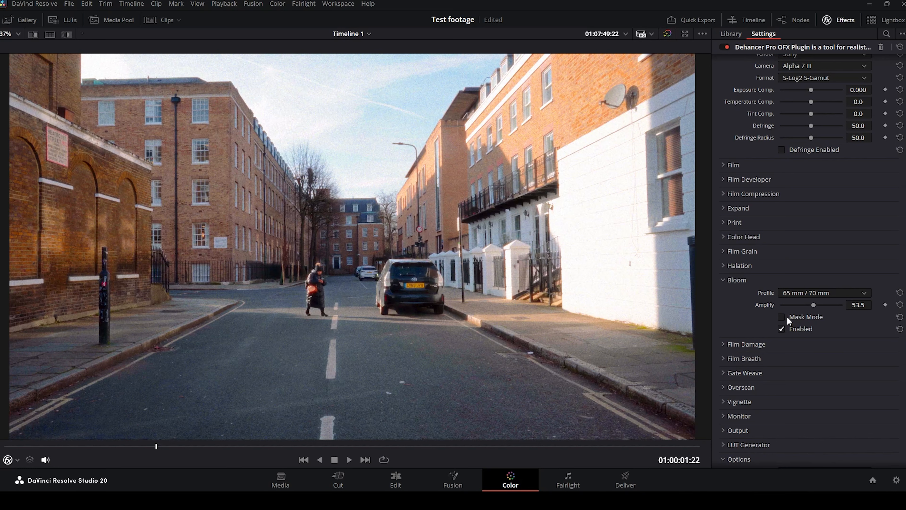
- Enable Film Damage with the 35 mm / Super 35 profile and play the shot to preview the effect
{"action": "left_click", "coordinate": [745, 279]}
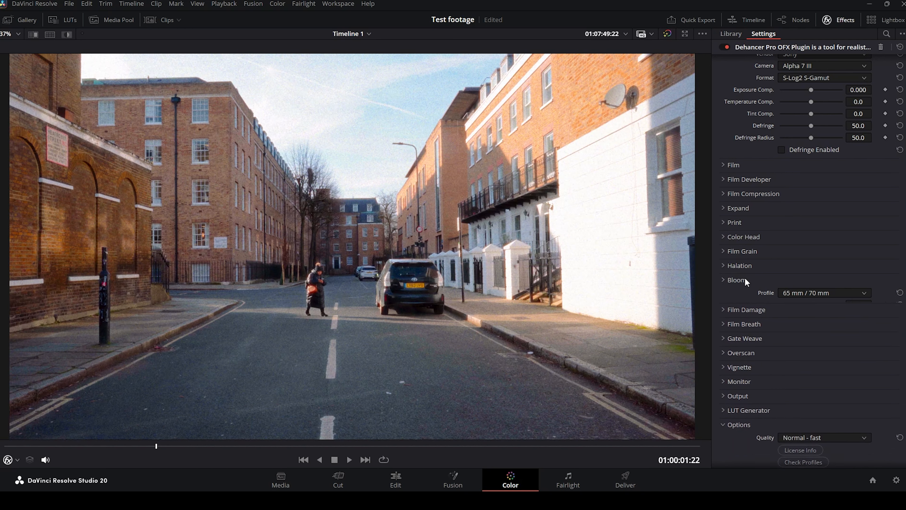
{"action": "left_click", "coordinate": [745, 292]}
{"action": "left_click", "coordinate": [781, 343]}
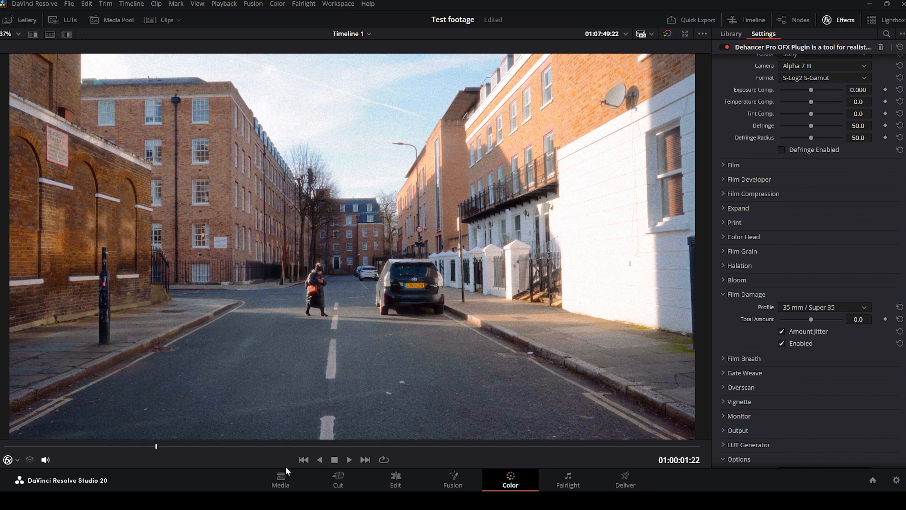
{"action": "left_click", "coordinate": [349, 460]}
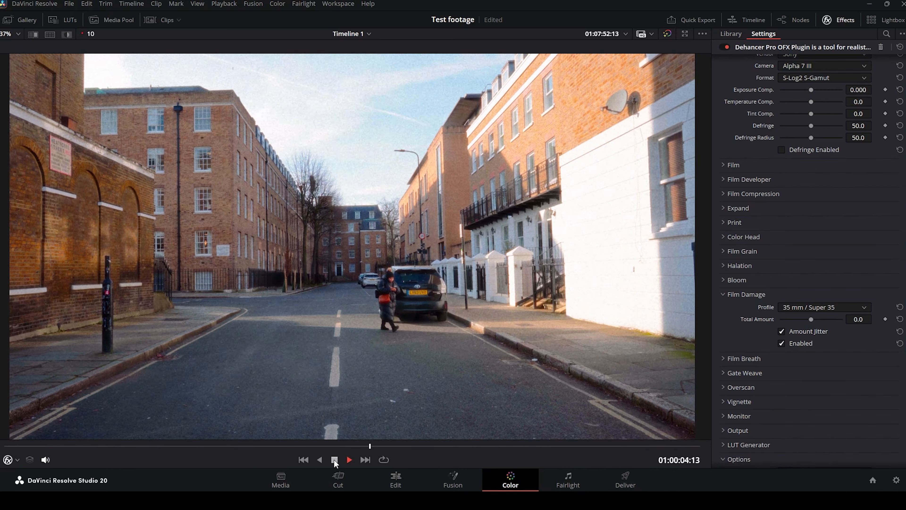
{"action": "left_click", "coordinate": [335, 459]}
{"action": "left_click", "coordinate": [741, 297]}
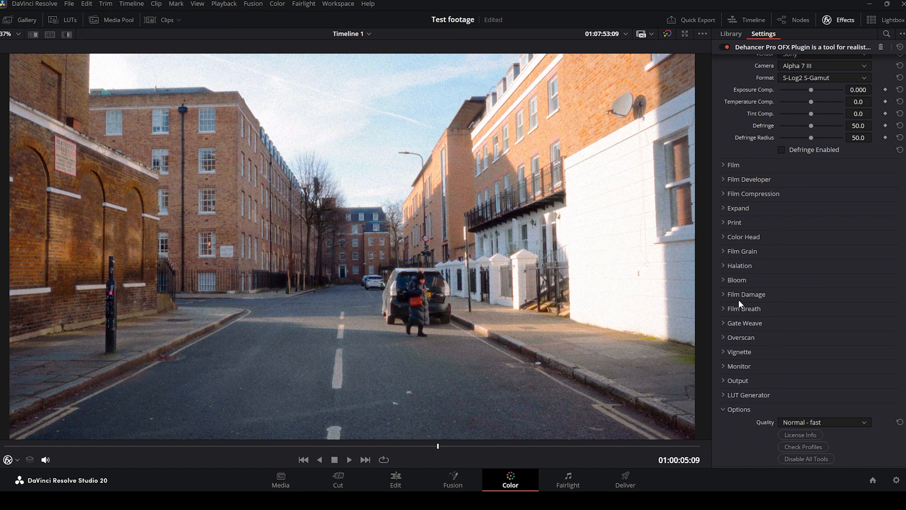
- Enable Film Breath with the 35 mm / Super 35 profile at an impact of 100, and play the shot from near its start
{"action": "left_click", "coordinate": [744, 308]}
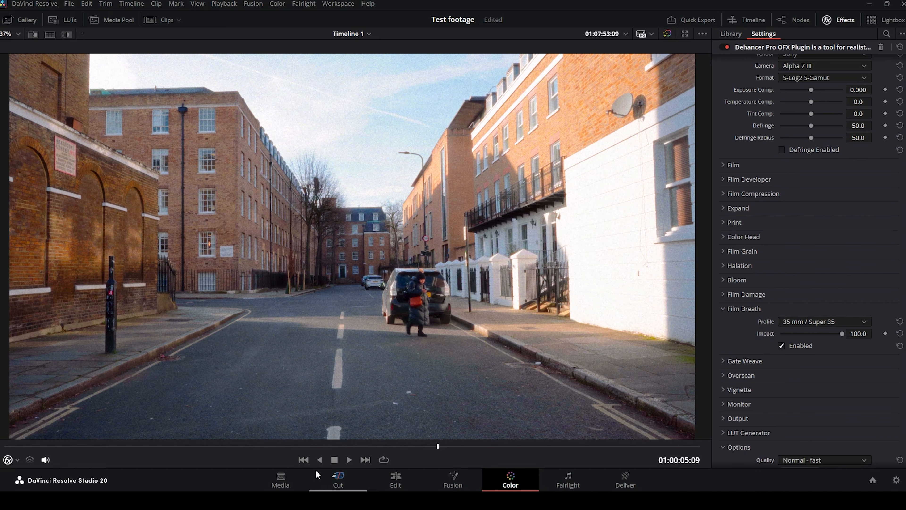
{"action": "left_click", "coordinate": [348, 460]}
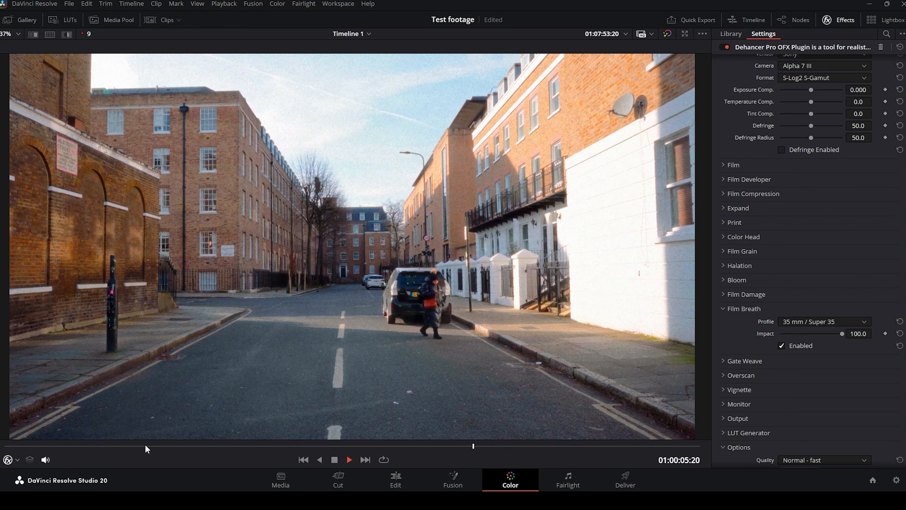
{"action": "left_click", "coordinate": [34, 447]}
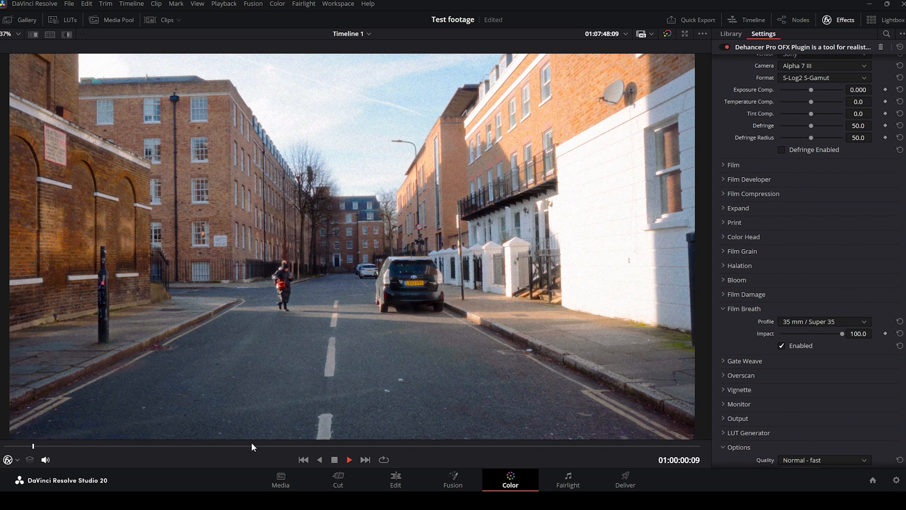
{"action": "left_click", "coordinate": [349, 460]}
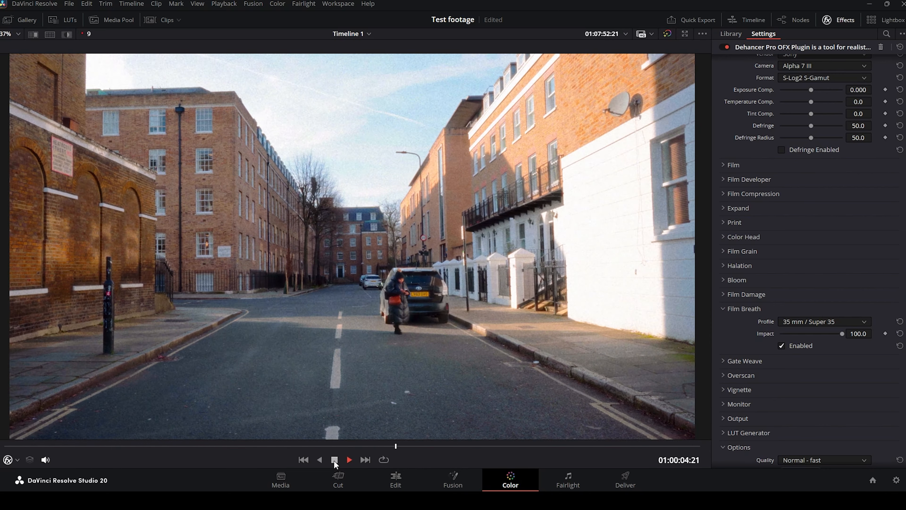
{"action": "left_click", "coordinate": [334, 459]}
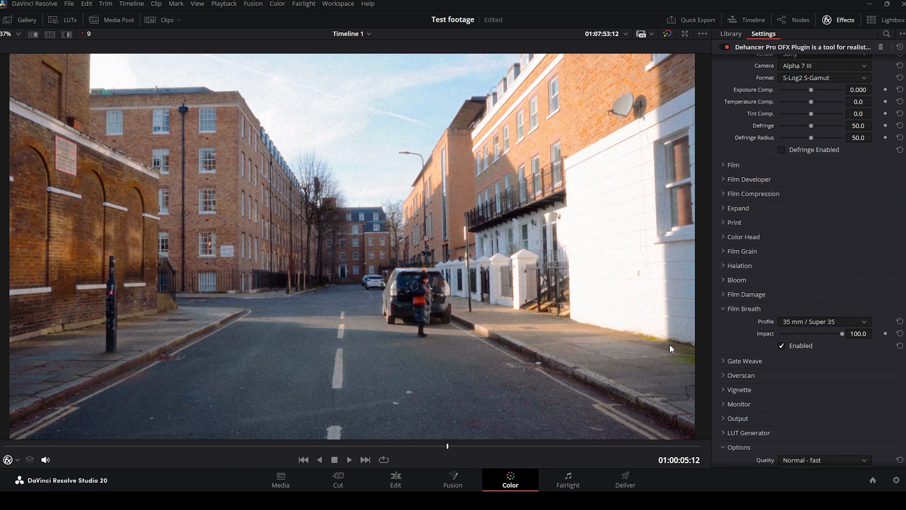
{"action": "left_click", "coordinate": [729, 308]}
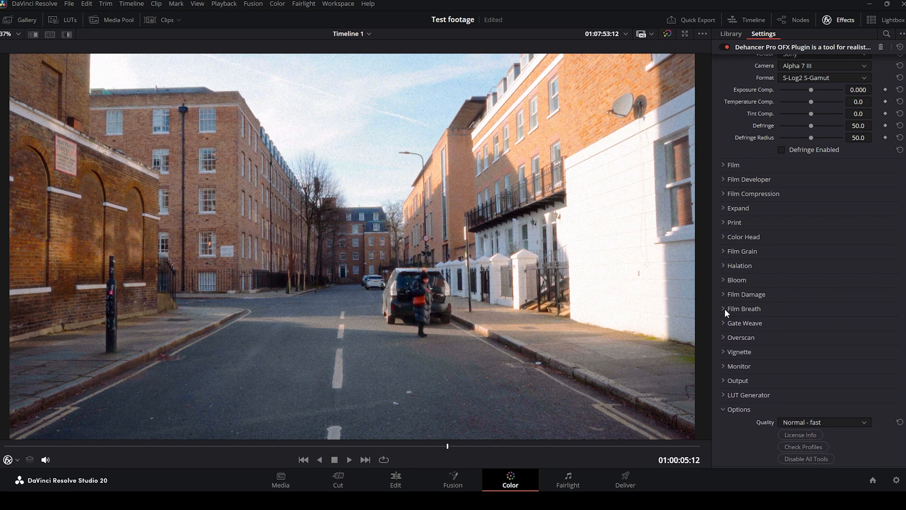
- Review the Film Breath and Film Damage settings
{"action": "left_click", "coordinate": [724, 309]}
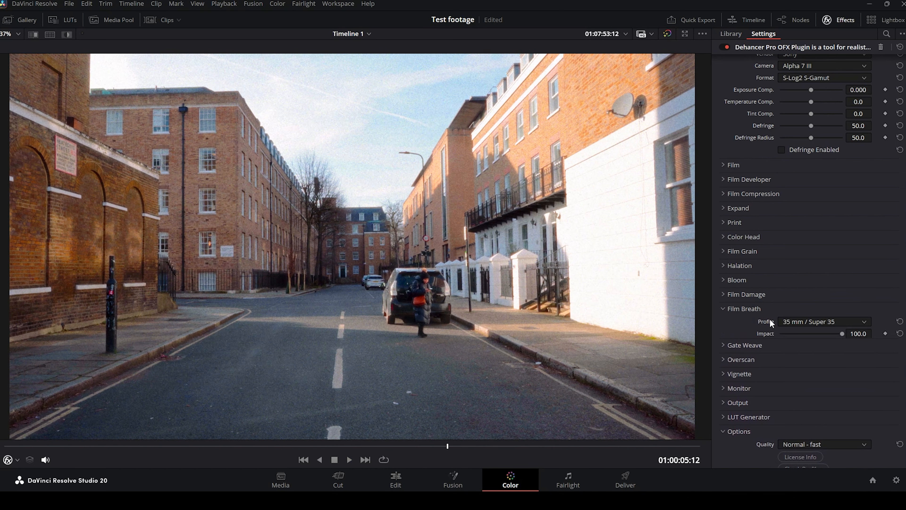
{"action": "left_click", "coordinate": [731, 306]}
{"action": "left_click", "coordinate": [729, 296]}
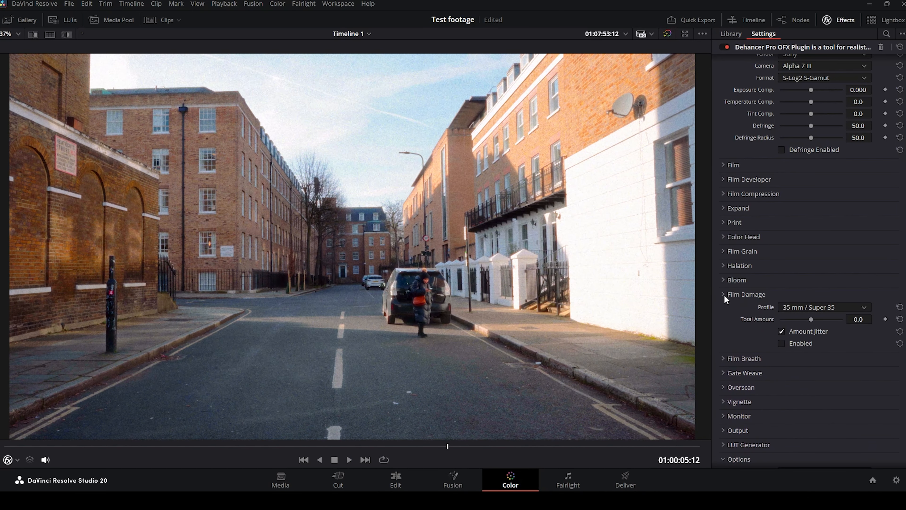
{"action": "left_click", "coordinate": [724, 295]}
- Enable Gate Weave with the 35 mm / Super 35 profile at an impact of 100
{"action": "left_click", "coordinate": [724, 322]}
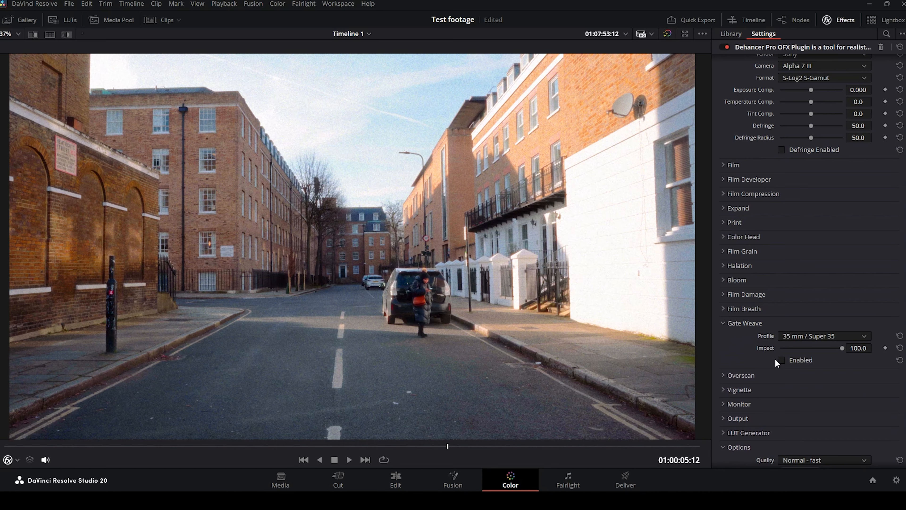
{"action": "left_click", "coordinate": [781, 360]}
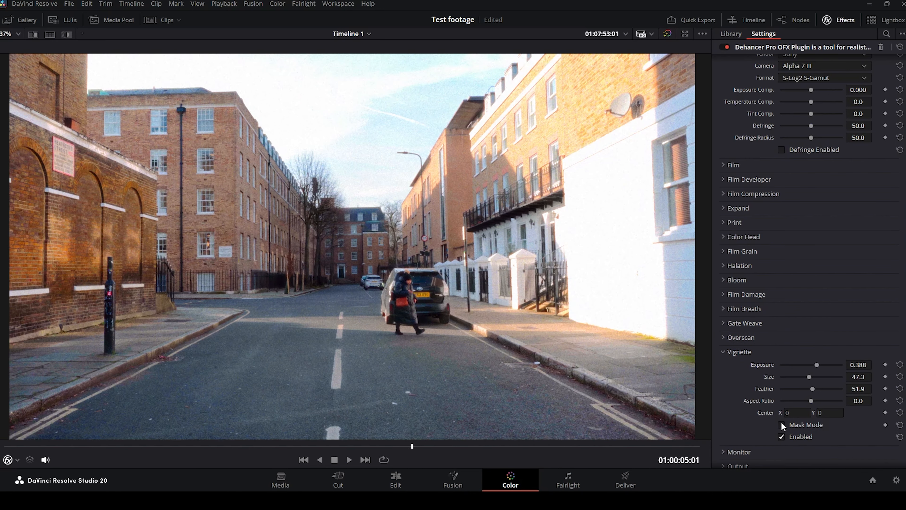
- Adjust the Vignette's size and lower its exposure with the mask shown, and return to the normal image
{"action": "left_click", "coordinate": [781, 425]}
{"action": "left_click_drag", "start_coordinate": [816, 365], "coordinate": [800, 401]}
{"action": "left_click_drag", "start_coordinate": [817, 376], "coordinate": [795, 401]}
{"action": "mouse_move", "coordinate": [818, 367]}
{"action": "left_mouse_down"}
{"action": "mouse_move", "coordinate": [827, 369]}
{"action": "mouse_move", "coordinate": [809, 367]}
{"action": "left_mouse_up"}
{"action": "left_click", "coordinate": [783, 423]}
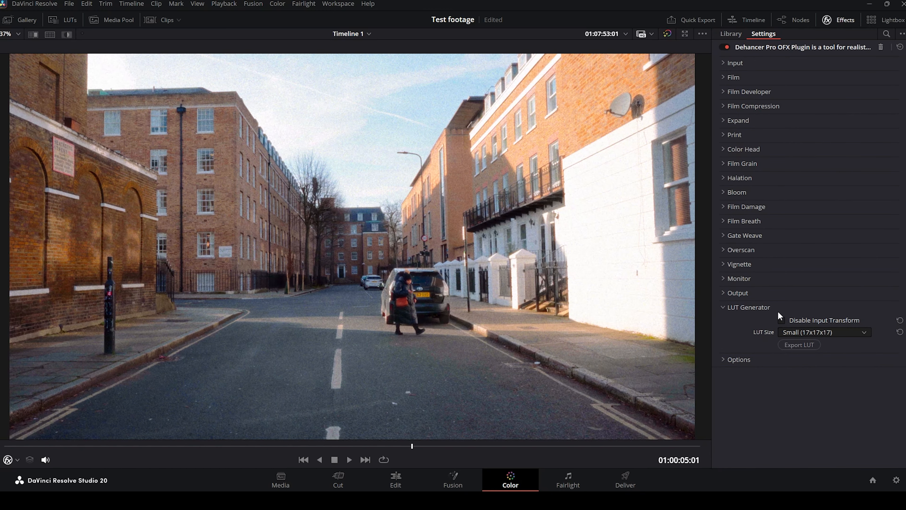
- Export the look from the LUT Generator as a Small (17x17x17) LUT
{"action": "left_click", "coordinate": [816, 344]}
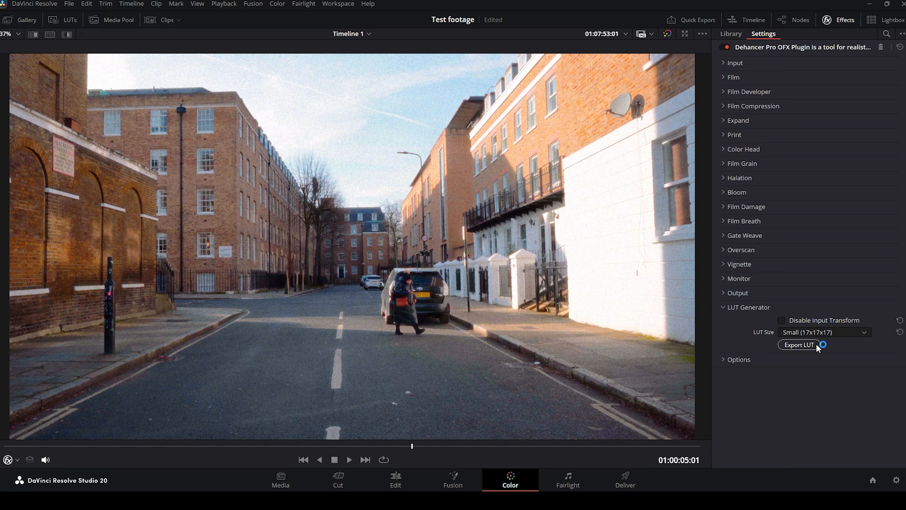